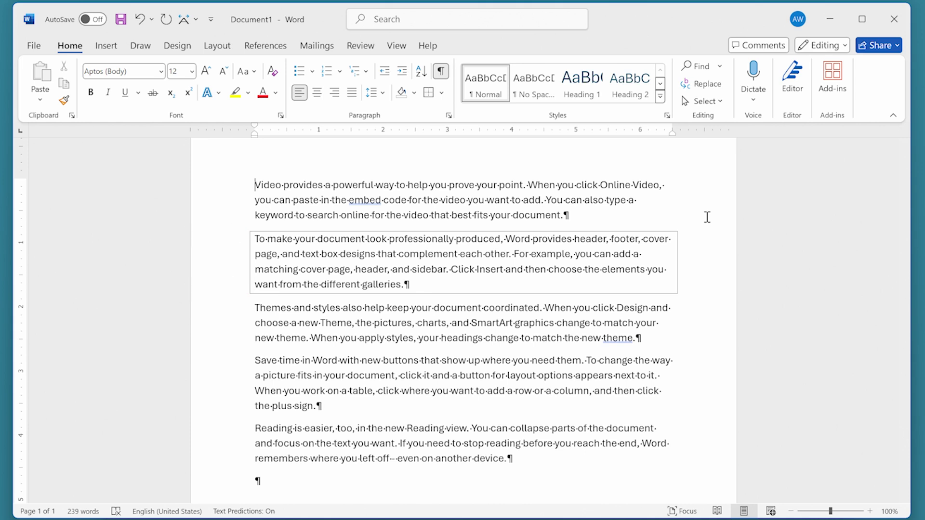
# Open Borders and Shading for the boxed second paragraph from the Home tab's Borders list.
pyautogui.click(323, 254)
pyautogui.click(442, 94)
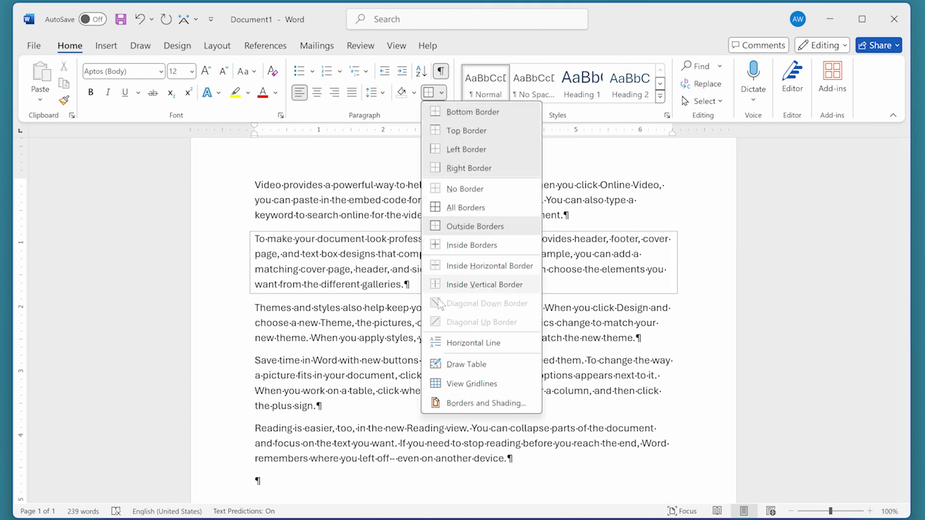
pyautogui.click(486, 403)
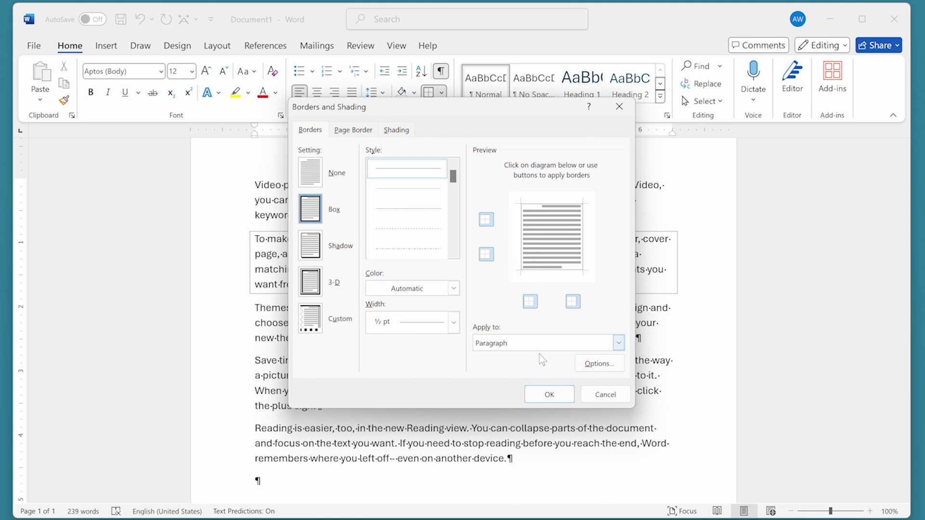
# Open Border and Shading Options from the Borders and Shading dialog.
pyautogui.click(607, 368)
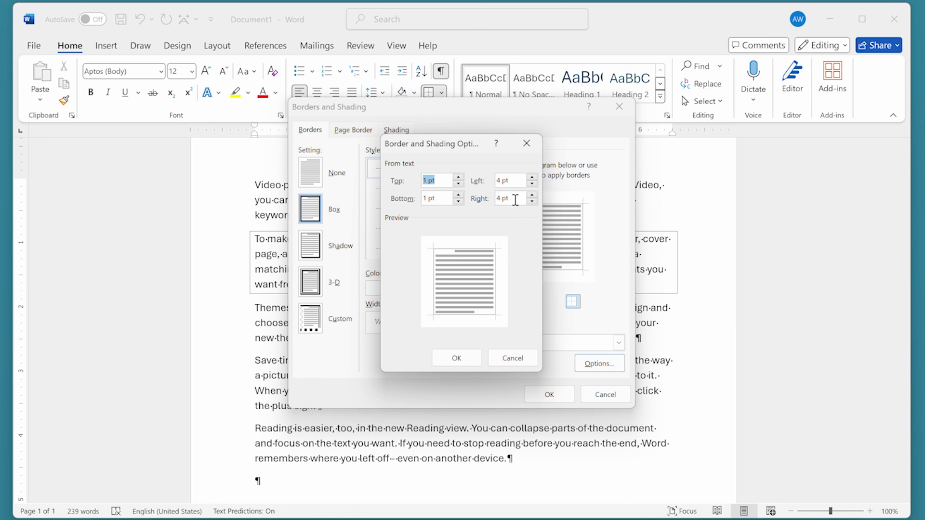
# Set border distance from text to 6 pt top/bottom and 12 pt left/right, then confirm.
pyautogui.click(458, 179)
pyautogui.click(458, 178)
pyautogui.click(460, 178)
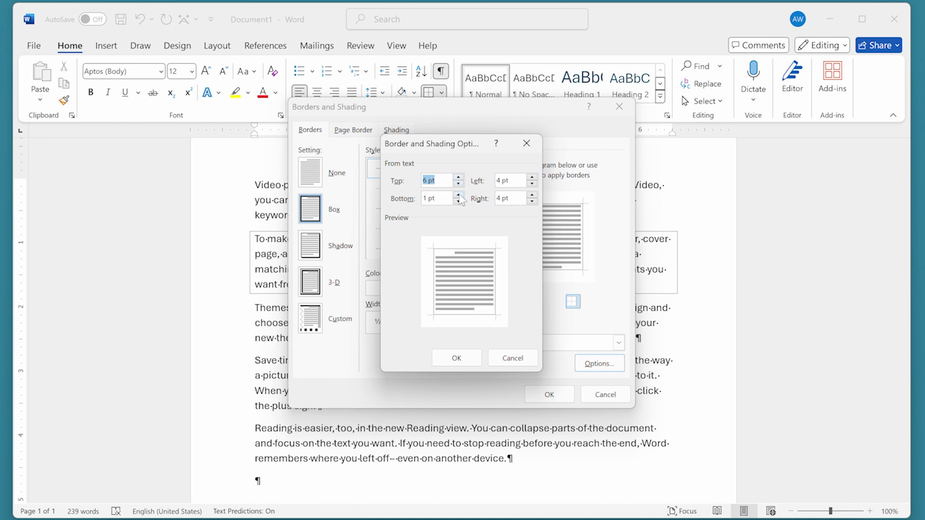
pyautogui.click(460, 195)
pyautogui.click(532, 177)
pyautogui.click(532, 178)
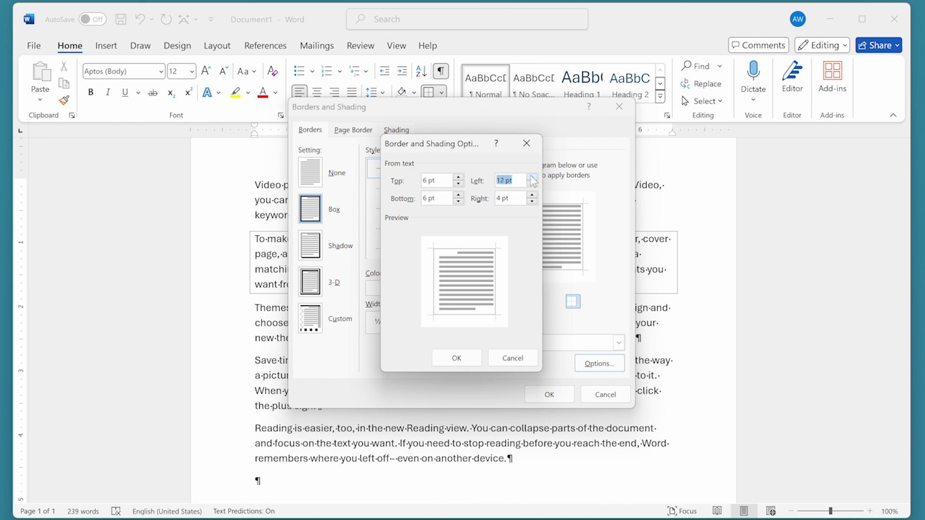
pyautogui.click(533, 195)
pyautogui.click(533, 195)
pyautogui.click(533, 195)
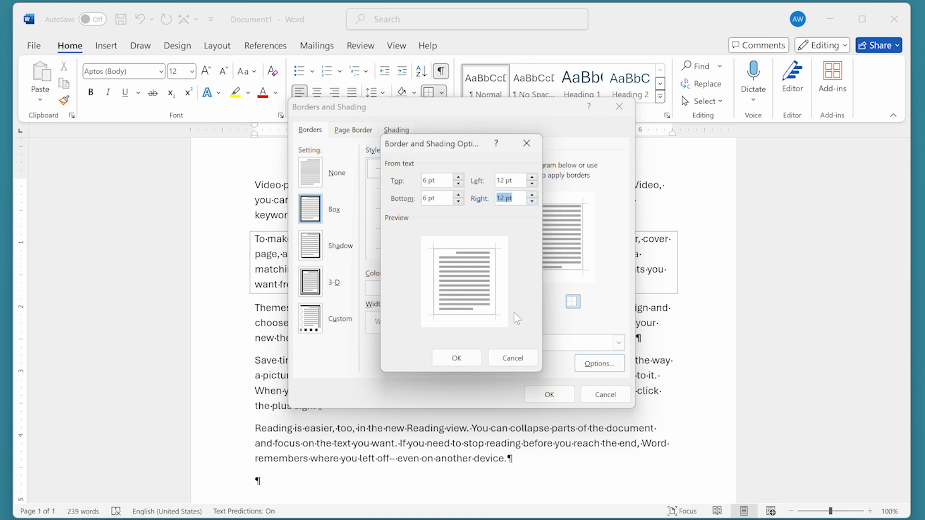
pyautogui.click(472, 357)
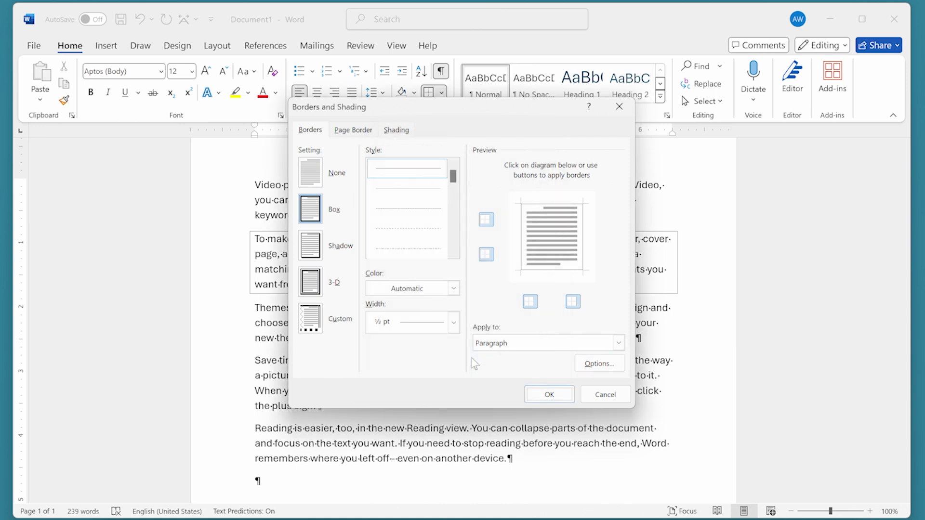
# Confirm the Borders and Shading dialog to apply the padded box border.
pyautogui.click(548, 394)
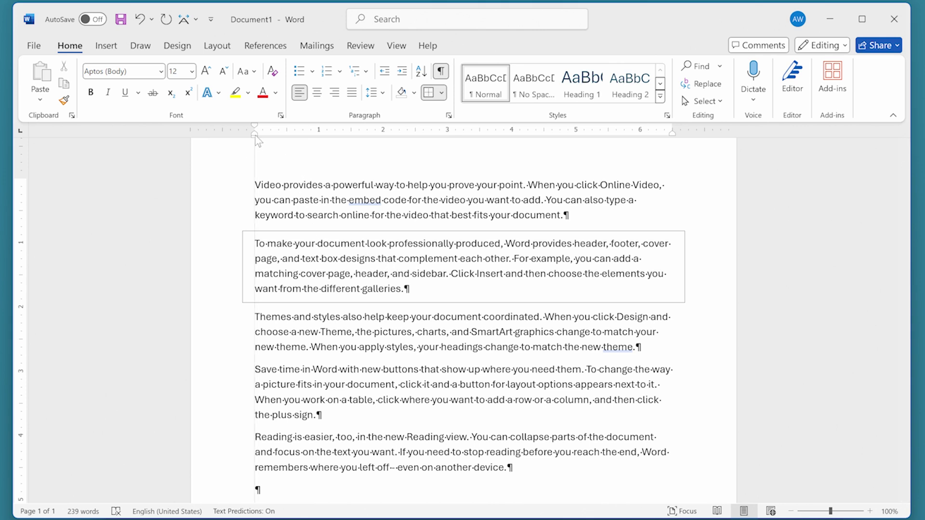
# Drag the ruler's left indent marker right and right indent marker left for the boxed paragraph.
pyautogui.moveTo(255, 136); pyautogui.dragTo(267, 139)
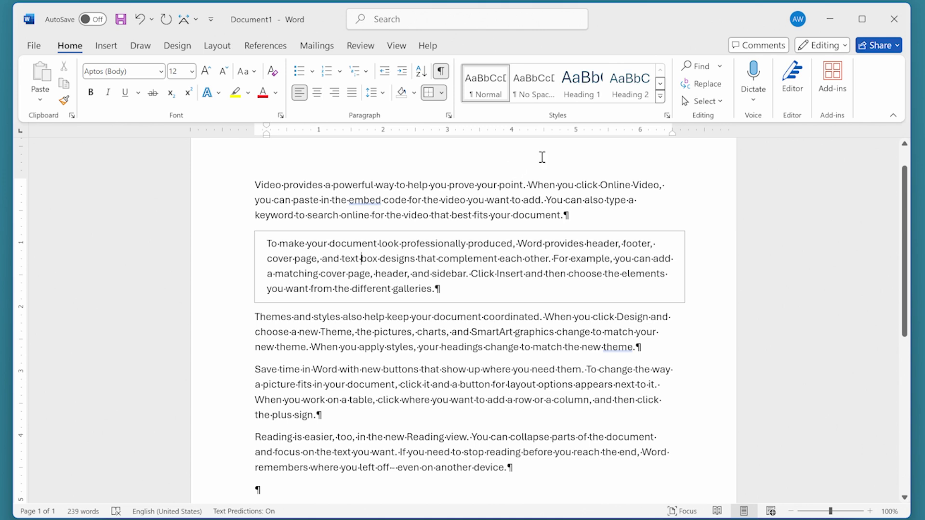
pyautogui.moveTo(672, 135); pyautogui.dragTo(653, 136)
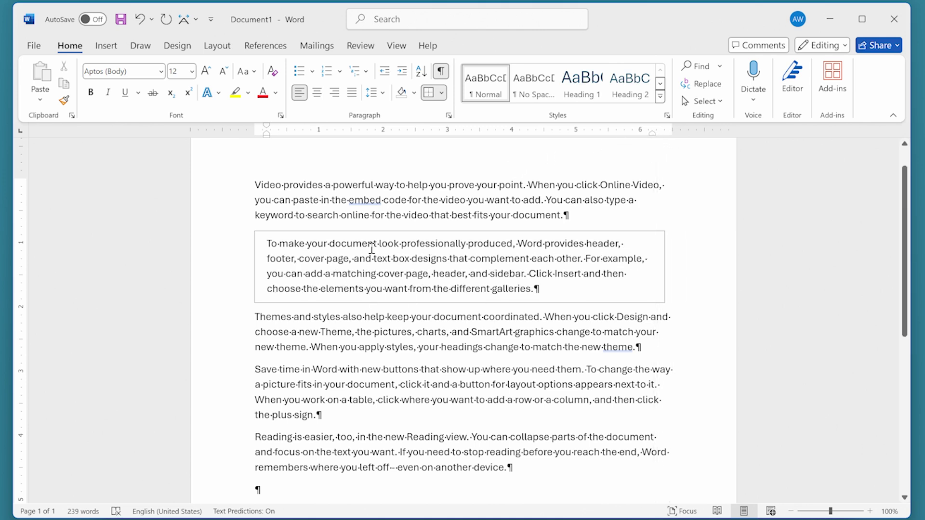